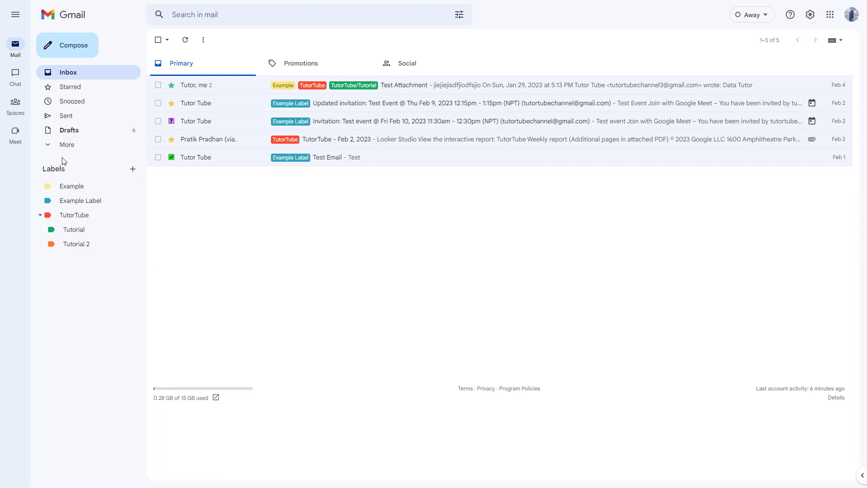
Expand the folder list, open All Mail and look through its messages
click(66, 144)
click(94, 192)
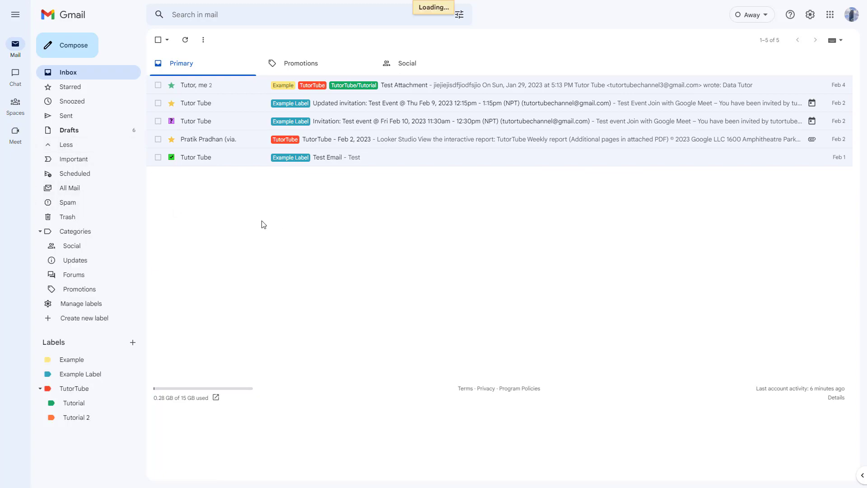
scroll(201, 207, down, 10)
scroll(313, 212, up, 10)
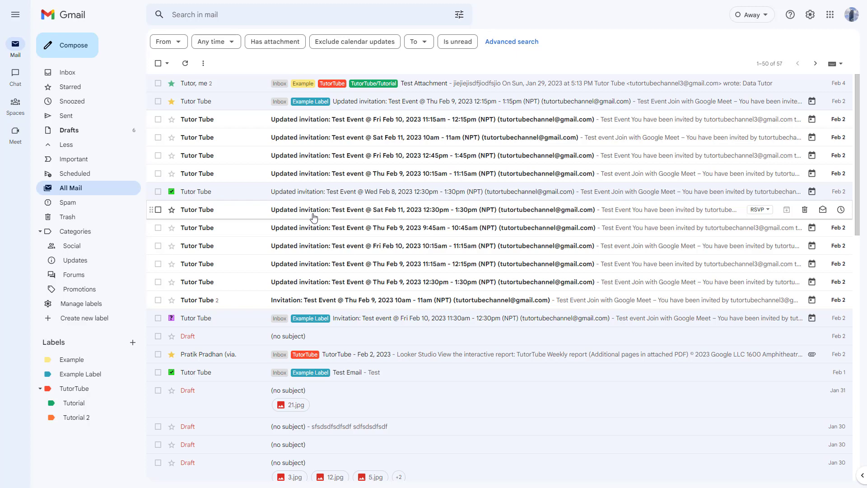
Start a filter from the Sat Feb 11 10am invitation and search that sender's messages for the subject "updated"
click(157, 138)
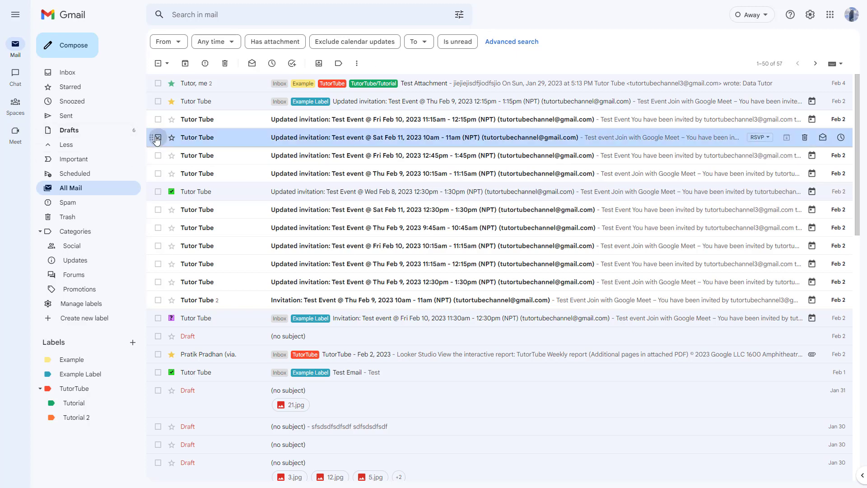
click(358, 65)
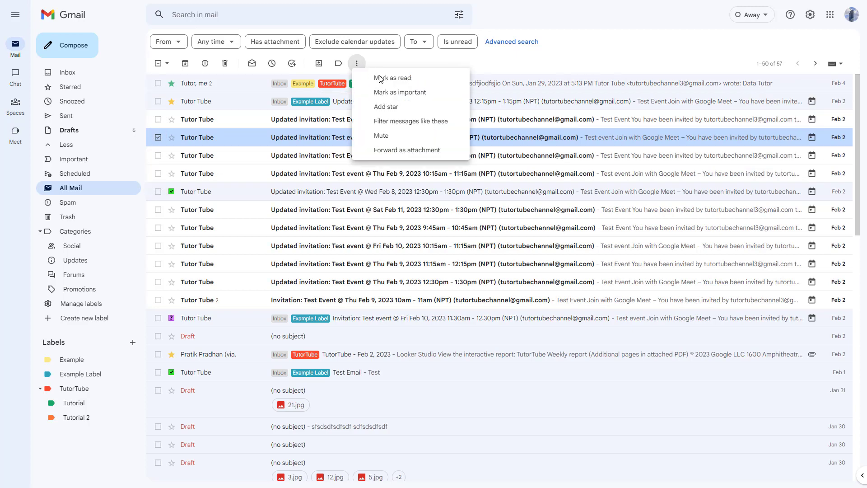
click(388, 124)
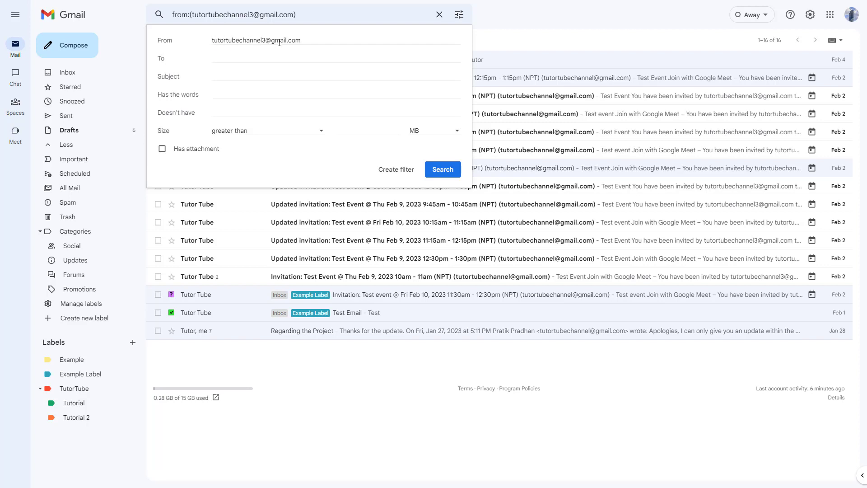
click(227, 76)
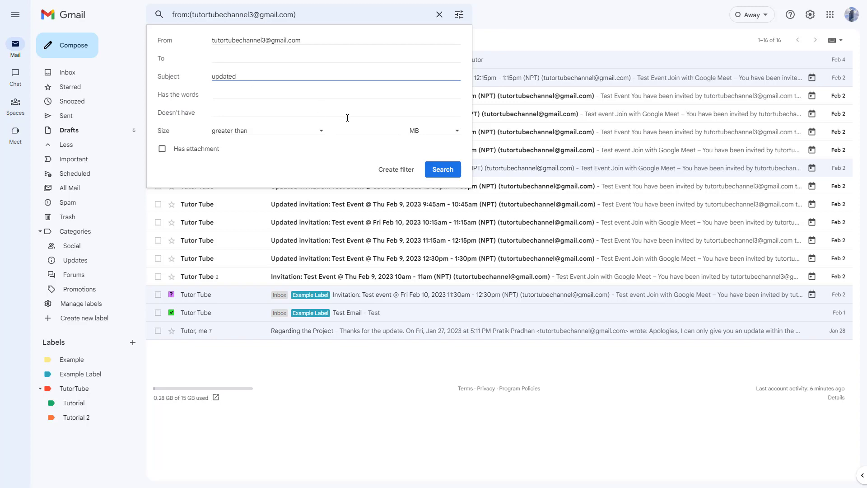
click(442, 170)
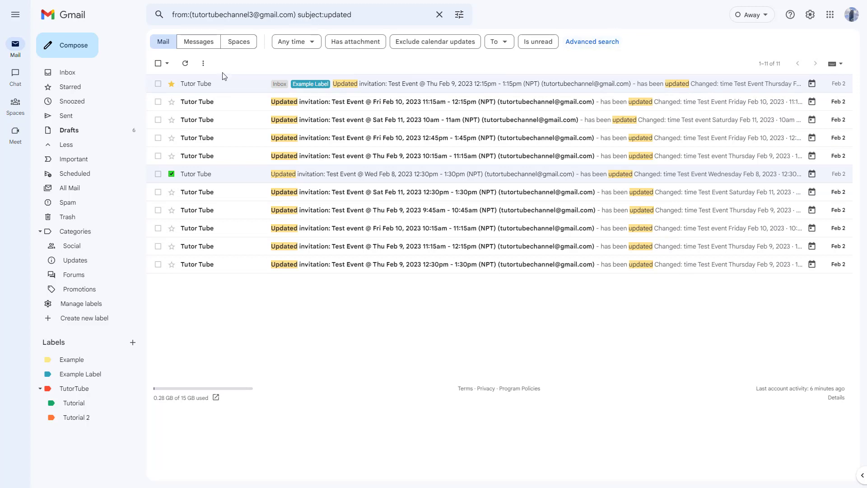
Start a filter from the Fri Feb 10 11:15am invitation and search that sender's messages for the word "event" with attachments
click(158, 102)
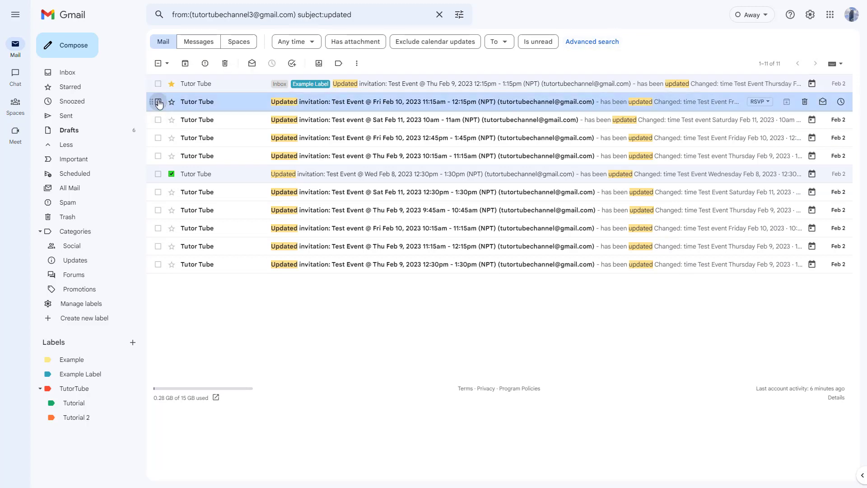
click(357, 63)
click(395, 121)
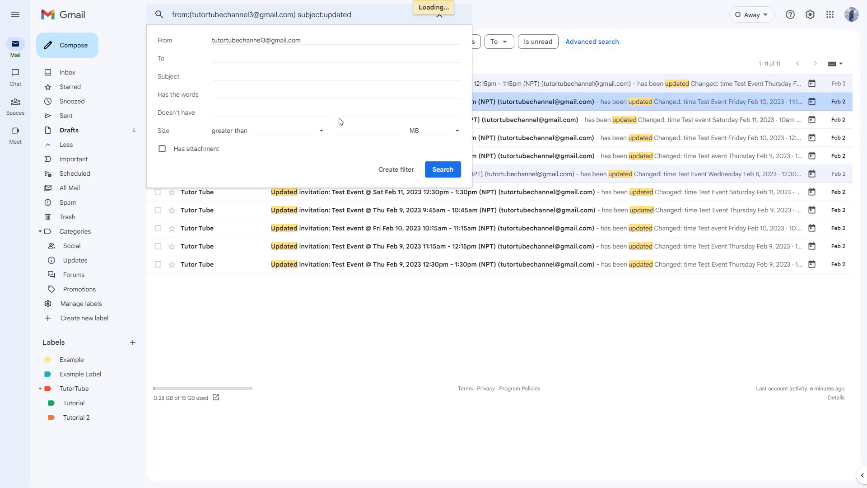
click(224, 98)
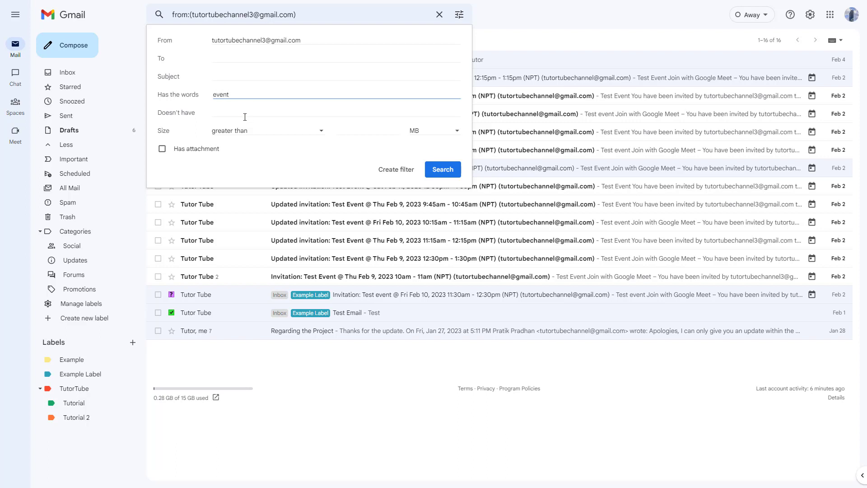
click(291, 135)
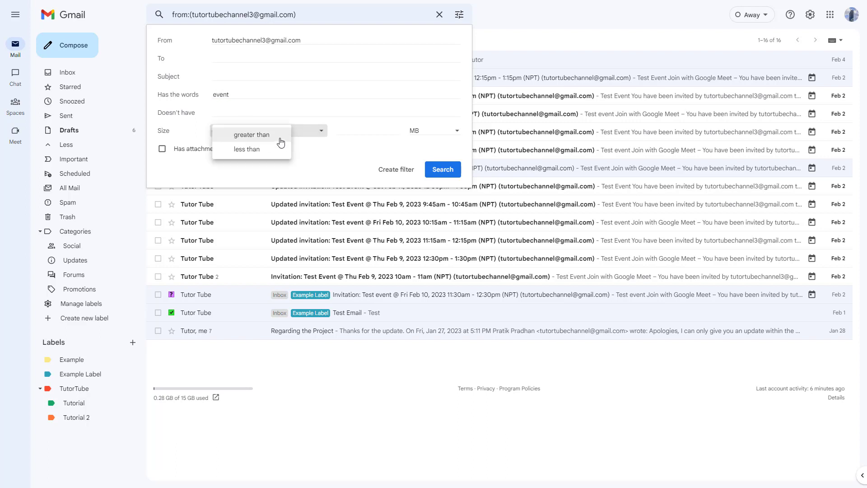
click(280, 140)
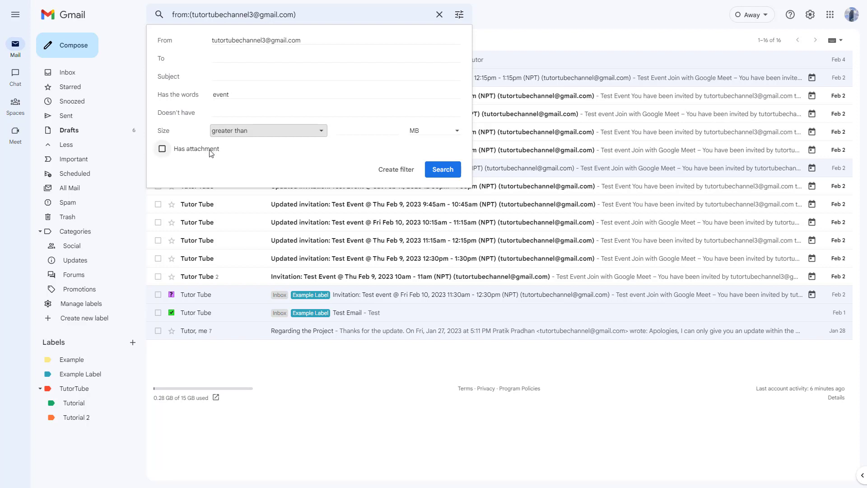
click(193, 151)
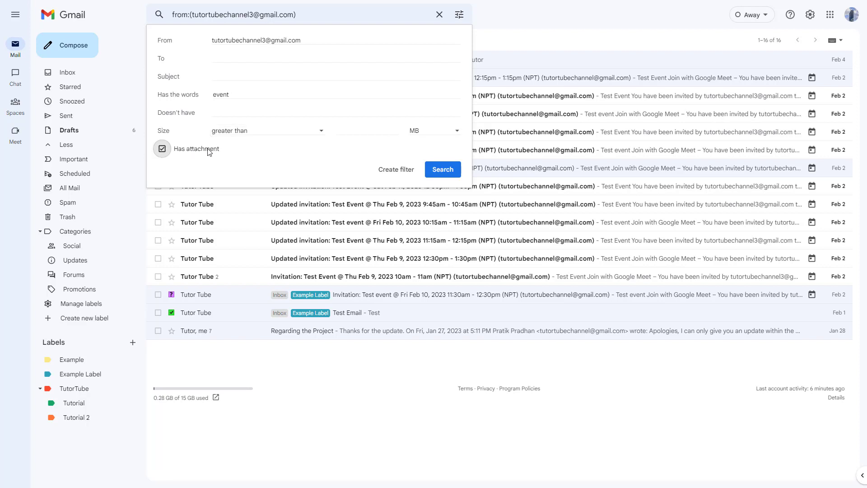
click(448, 170)
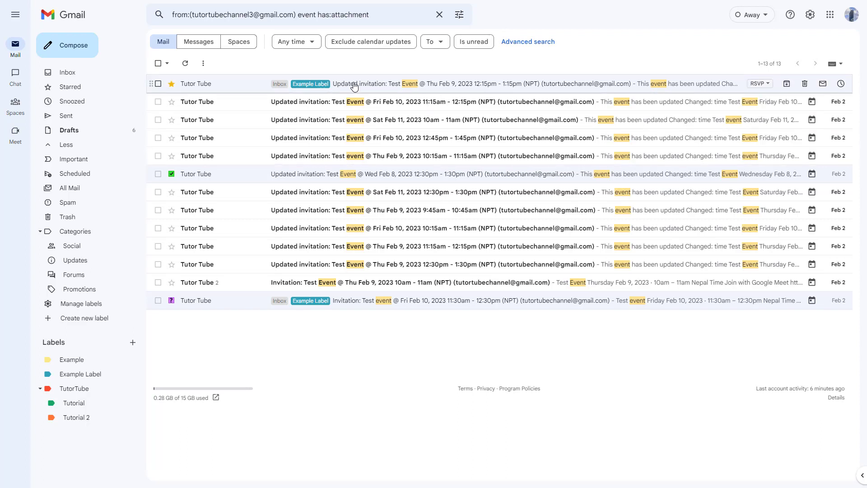
Start a filter from the Sat Feb 11 10am invitation and review the available filter actions without creating it
click(158, 120)
click(357, 63)
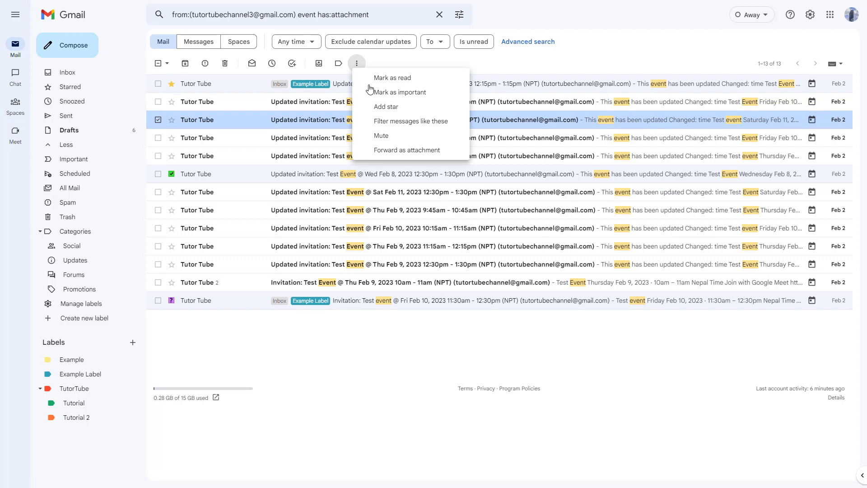
click(405, 122)
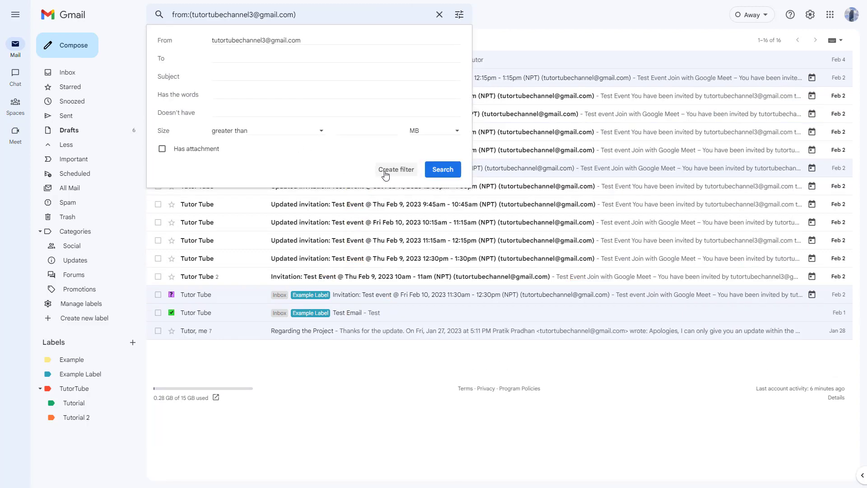
click(386, 174)
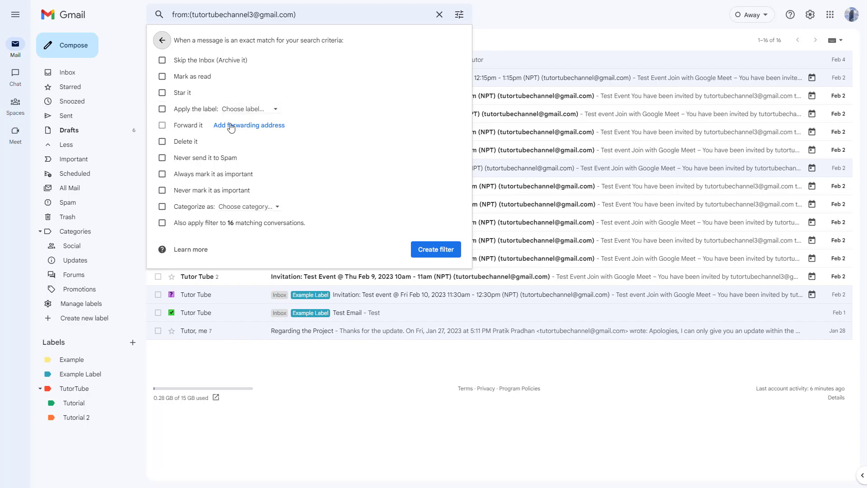
click(359, 432)
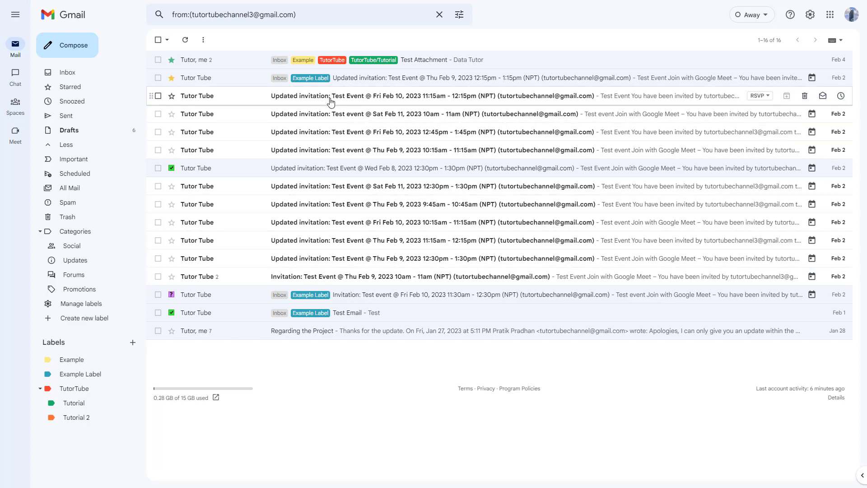
Create a new top-level label named "Invitation"
click(132, 342)
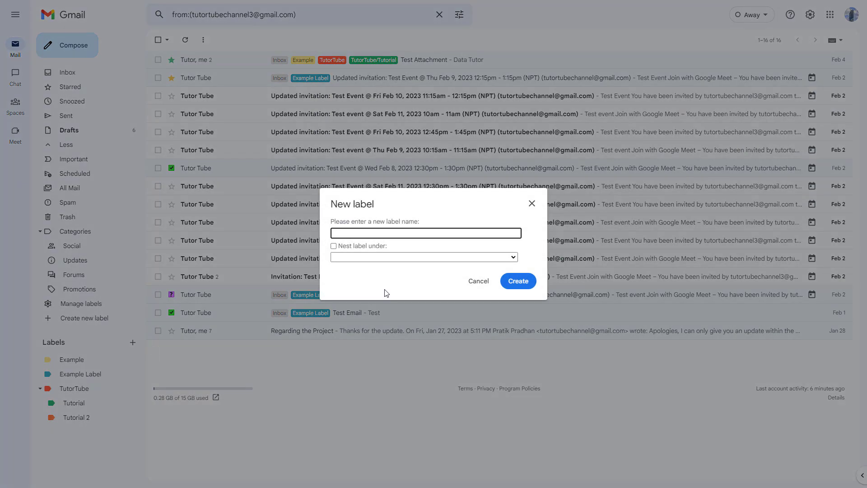
text(Invitation)
click(519, 284)
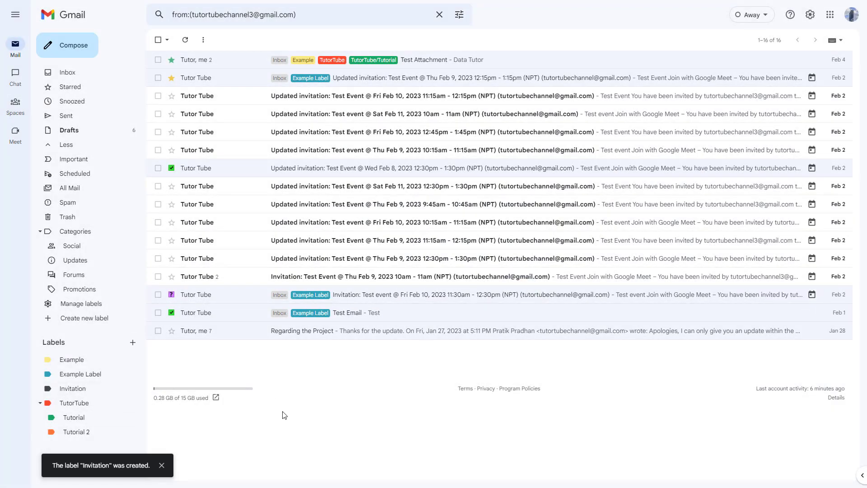
click(204, 41)
click(158, 96)
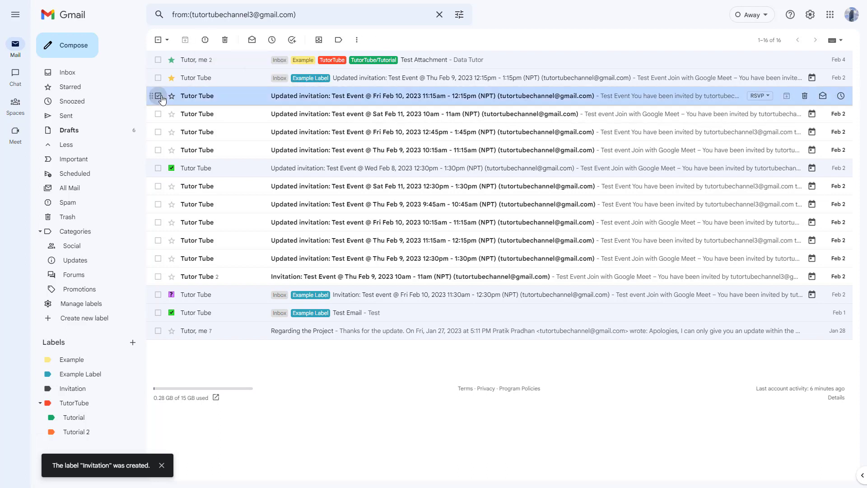
click(357, 39)
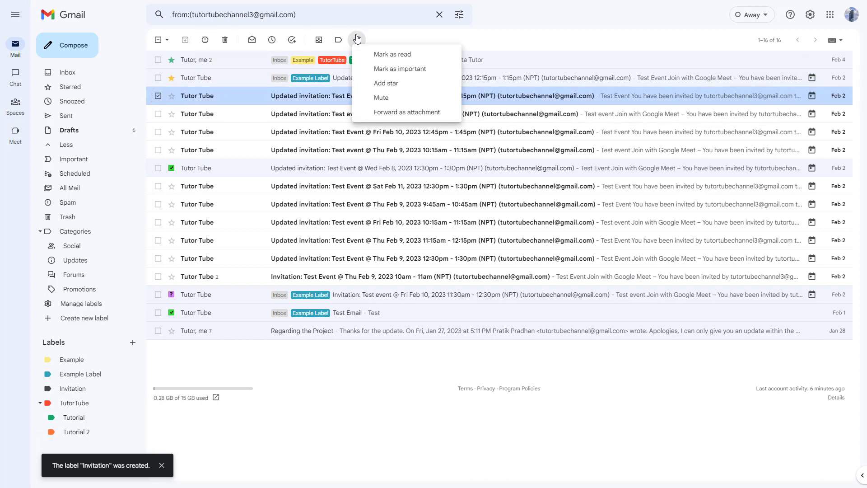
click(383, 31)
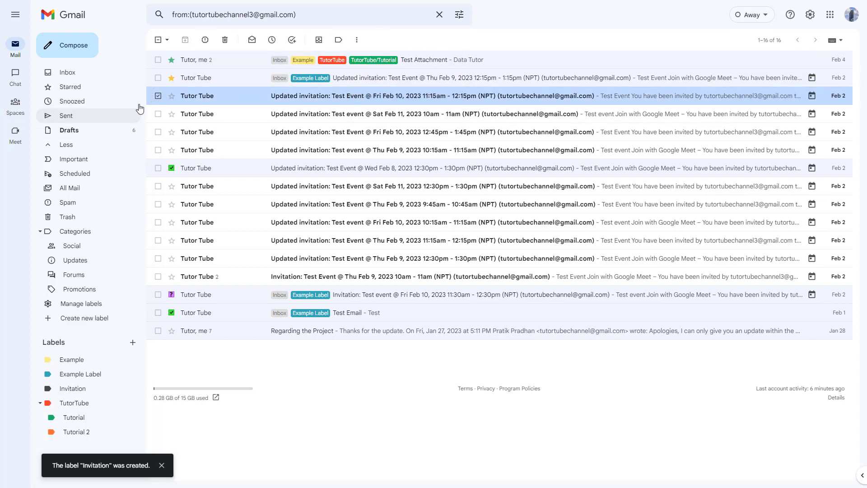
click(356, 39)
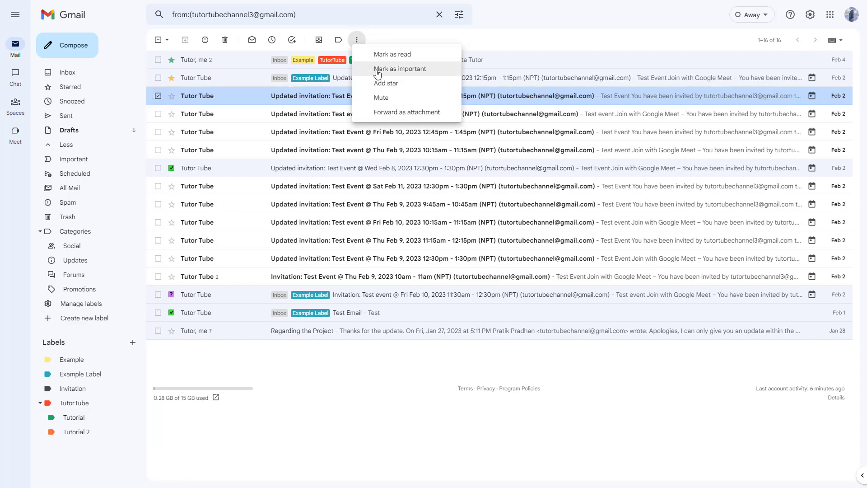
click(274, 379)
click(158, 96)
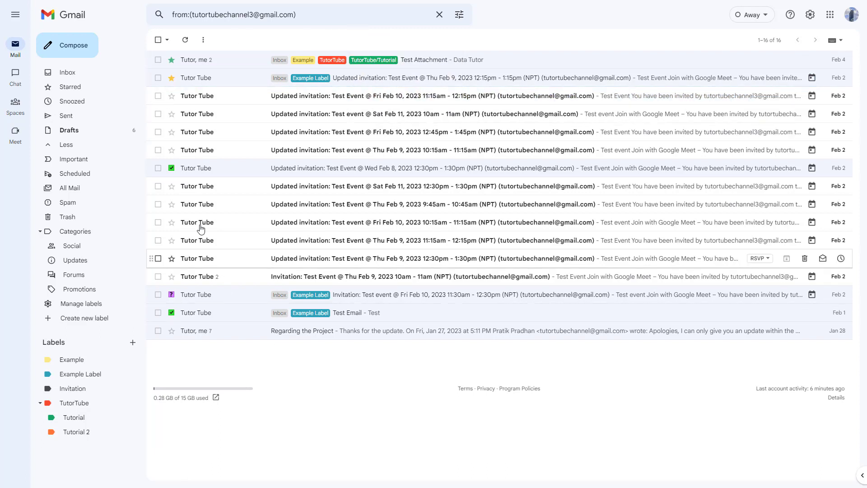
click(159, 132)
click(357, 40)
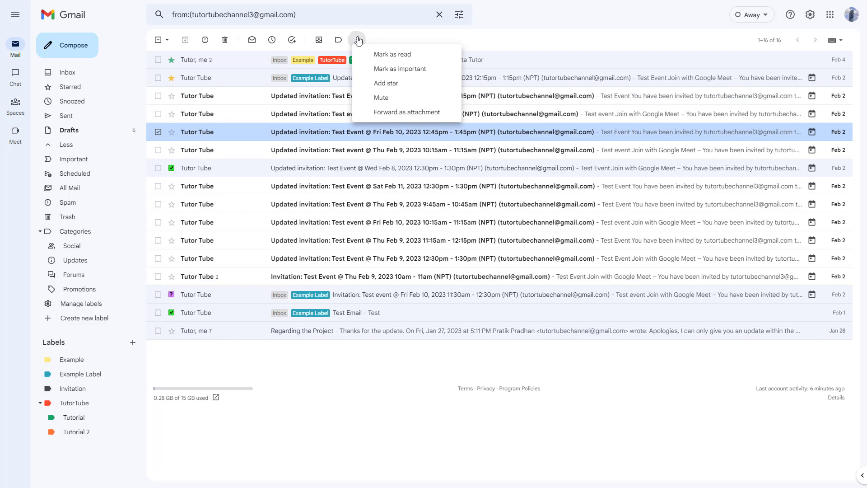
click(305, 361)
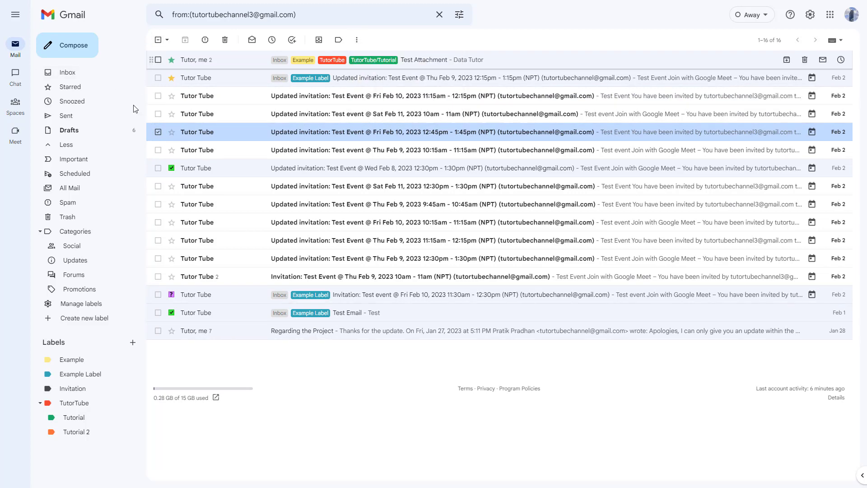
From All Mail, start a filter for messages like the Fri Feb 10 12:45pm invitation, staying on its search criteria
click(137, 186)
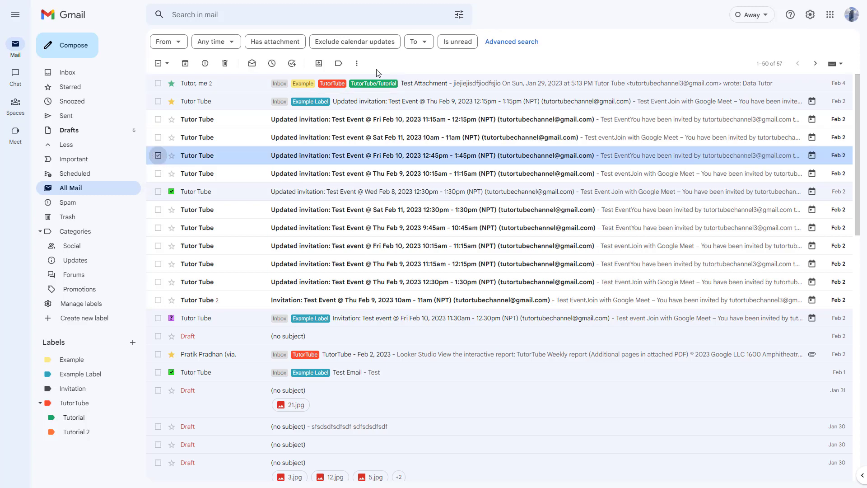
click(357, 63)
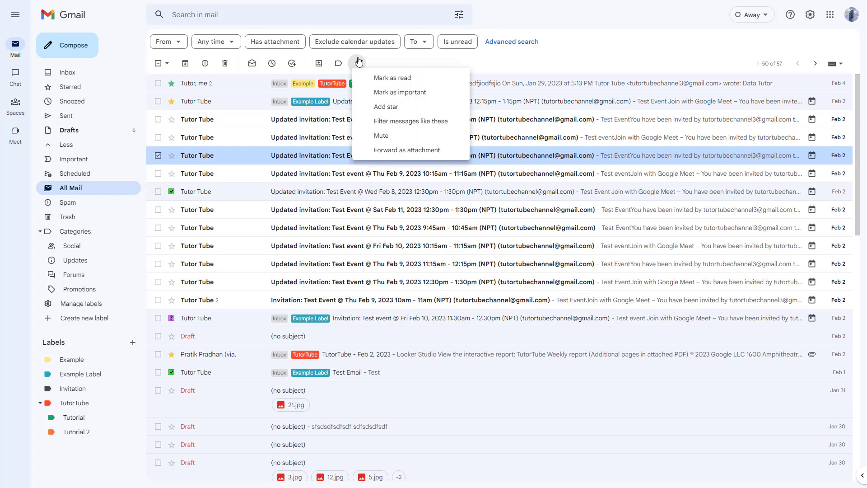
click(412, 127)
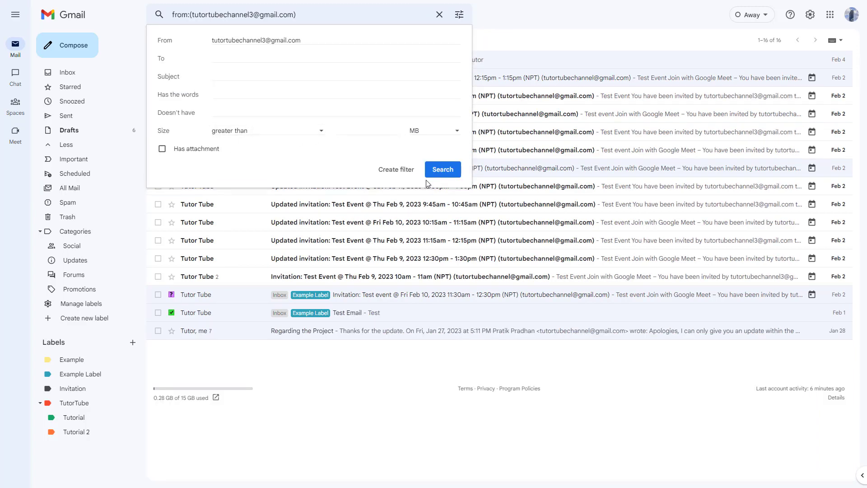
click(409, 171)
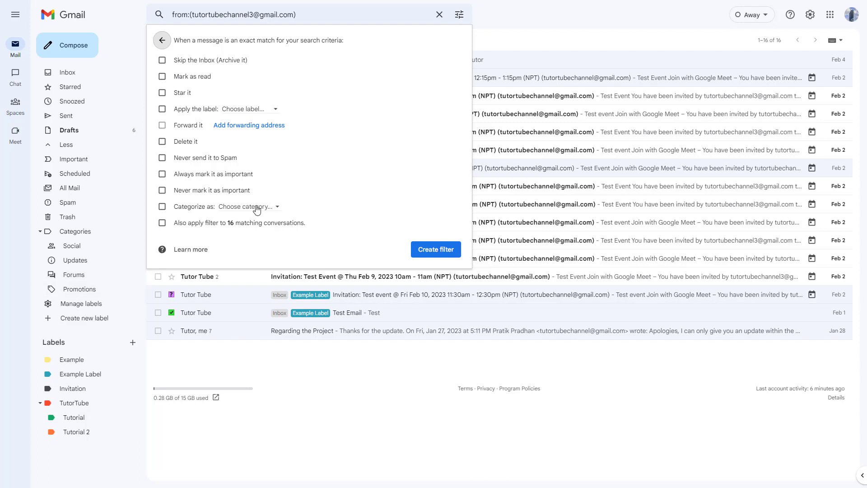
click(162, 40)
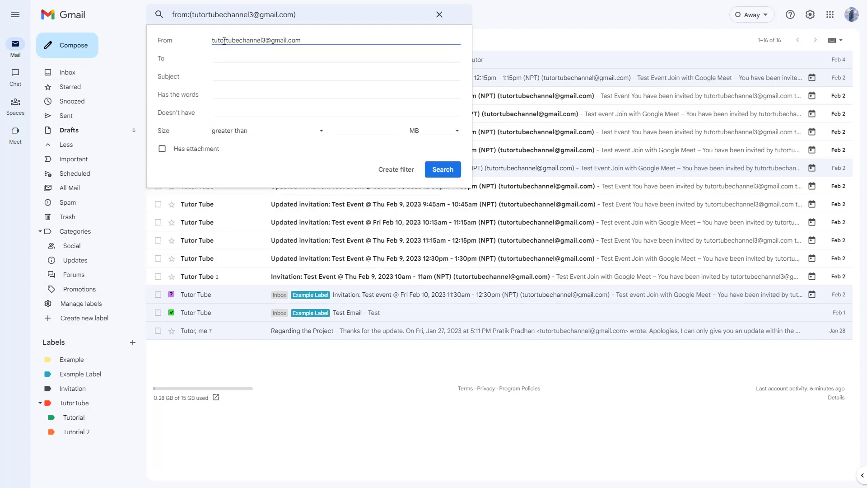
Set the filter's subject criterion to "updated" and continue to its actions
click(227, 78)
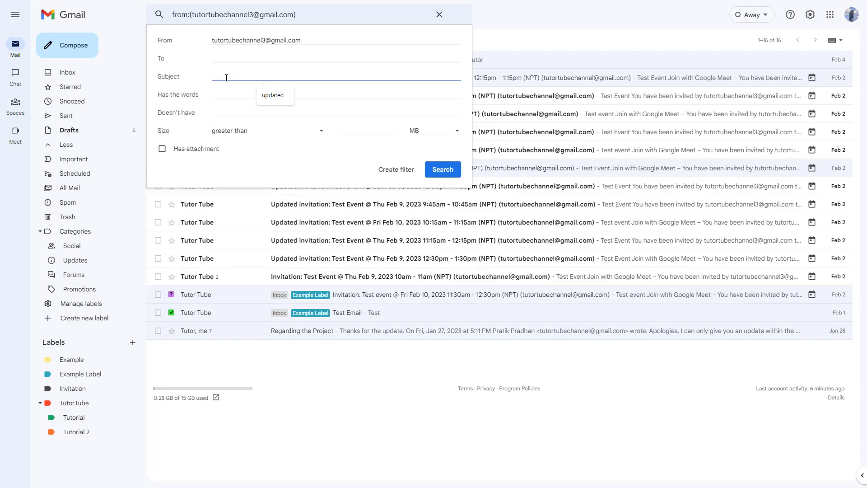
text(updated)
click(391, 169)
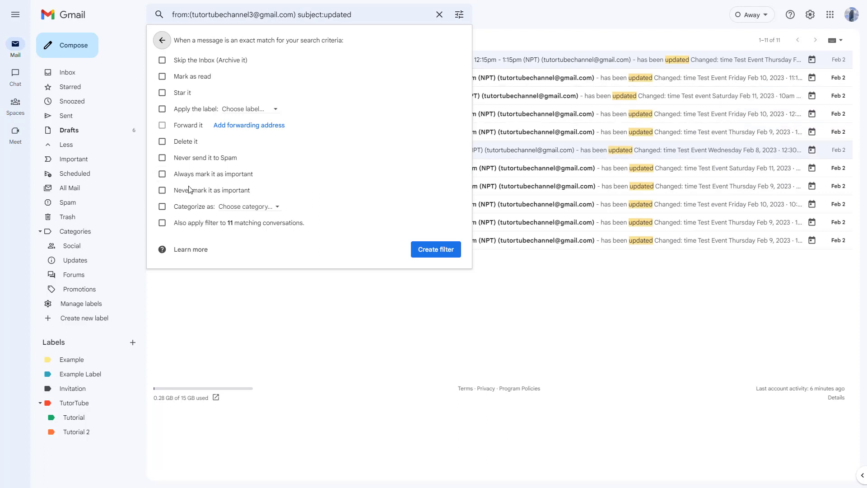
Create the filter so that matching messages are starred and labelled Invitation, and check the messages under the Invitation label
click(270, 110)
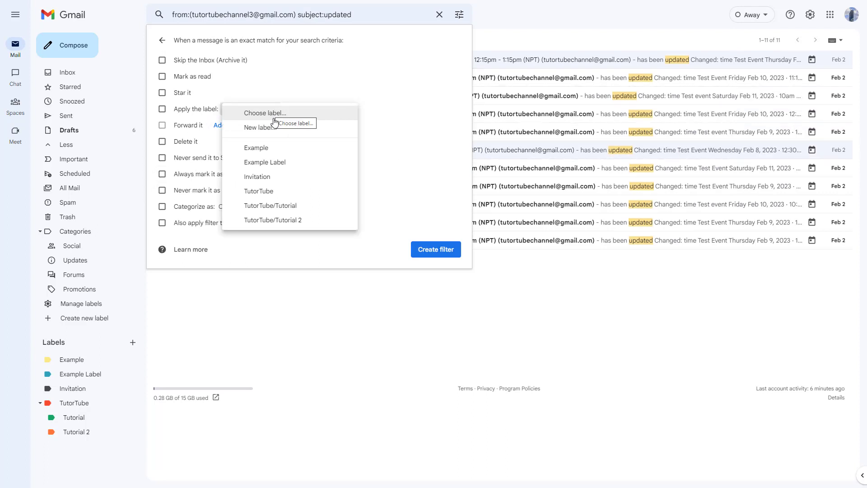
click(274, 178)
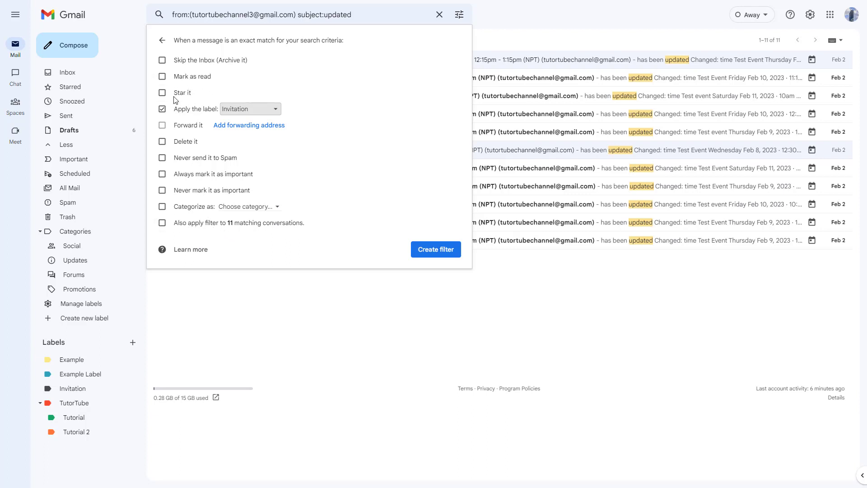
click(163, 93)
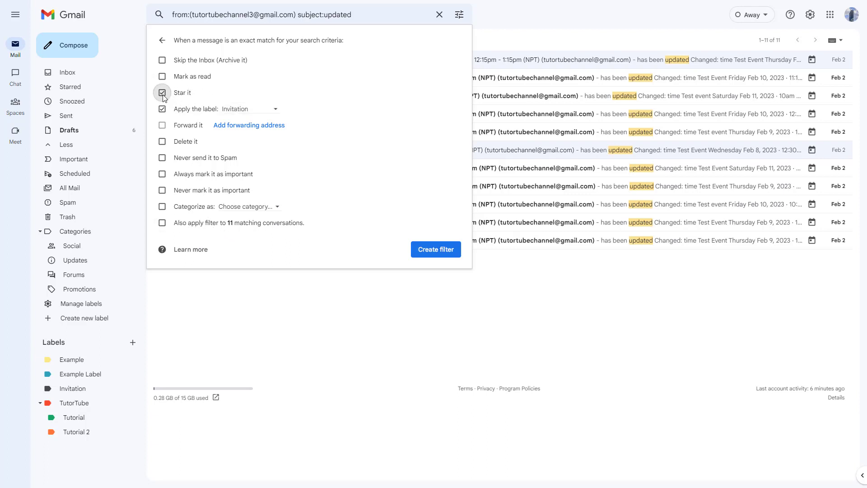
click(447, 250)
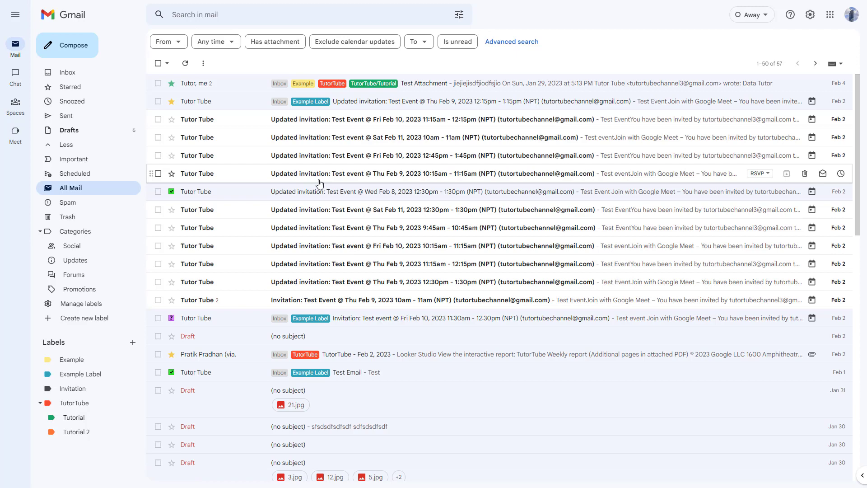
click(99, 393)
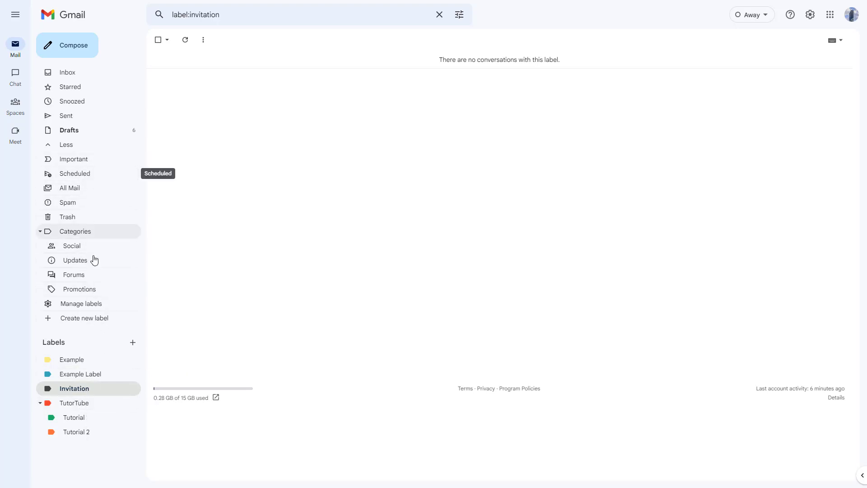
From All Mail, start a filter for messages like the Sat Feb 11 10am invitation with subject "updated" and continue to its actions
click(70, 187)
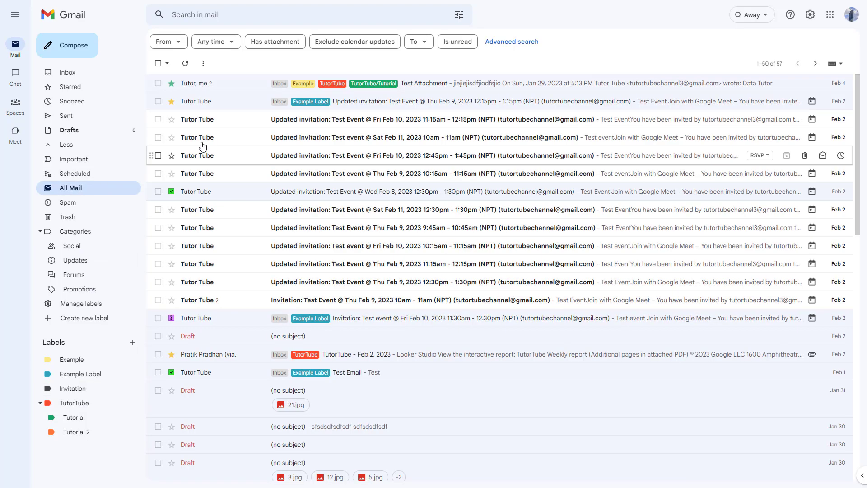
click(158, 138)
click(356, 64)
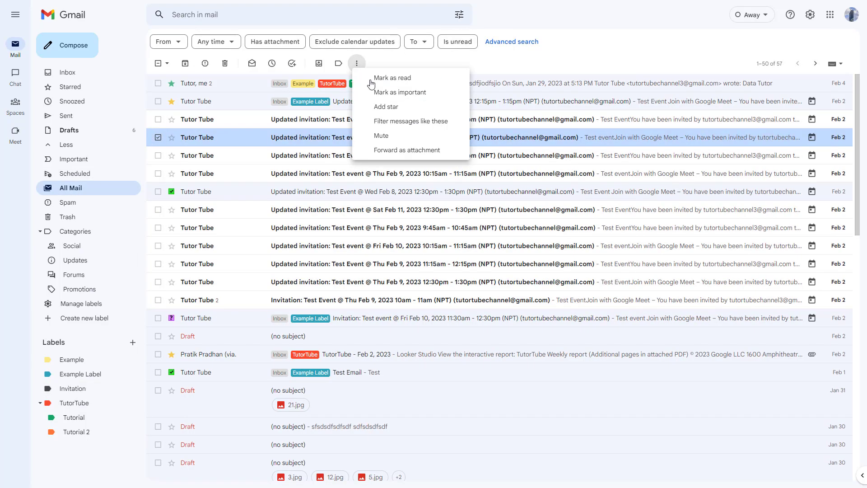
click(413, 128)
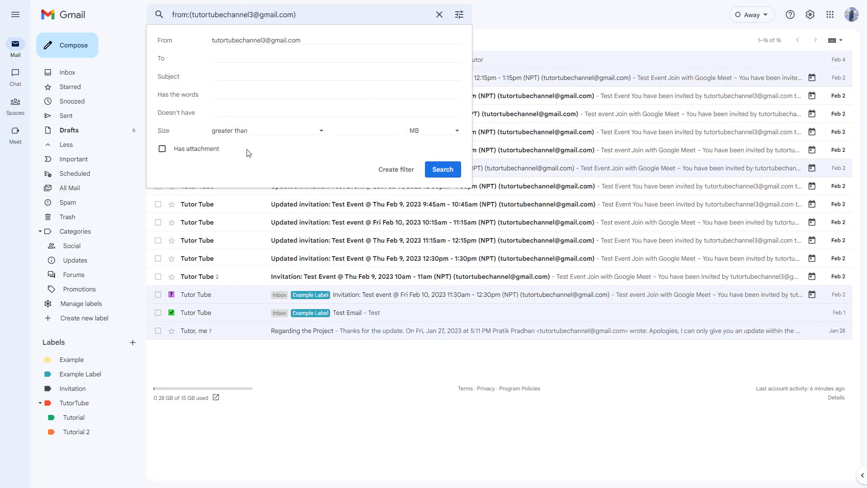
click(260, 76)
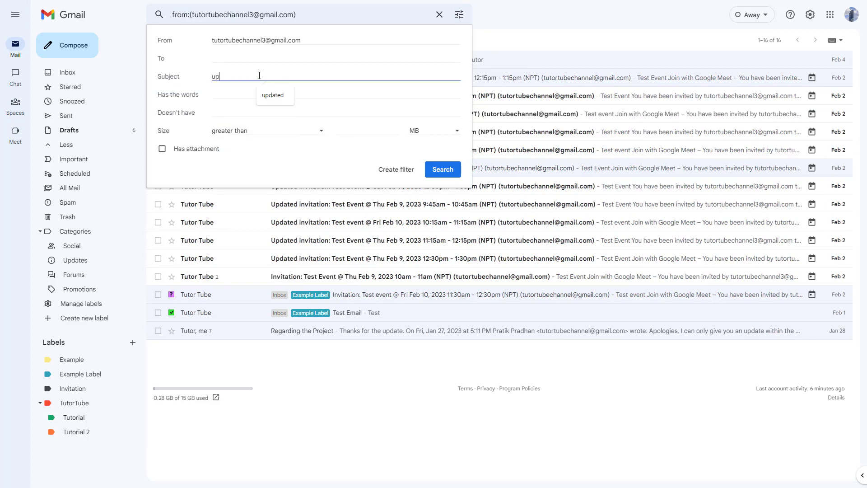
click(382, 170)
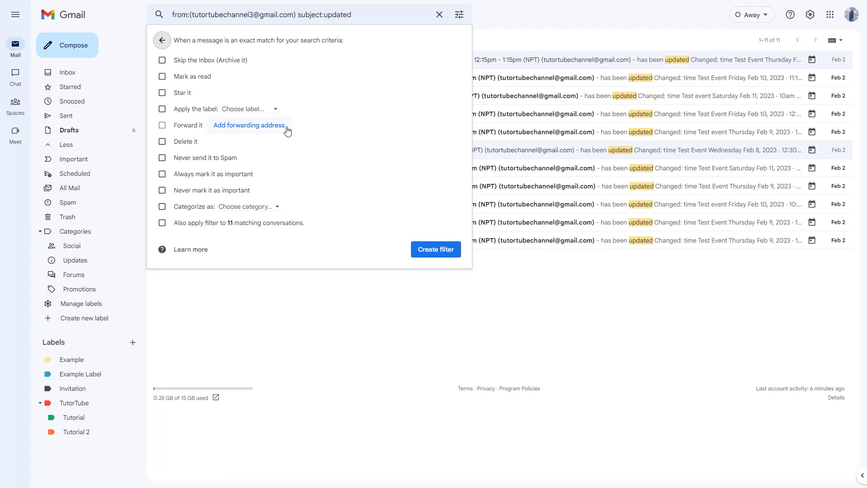
Create the filter with starring, the Invitation label and application to existing matching conversations, and view the messages under that label
click(163, 223)
click(162, 93)
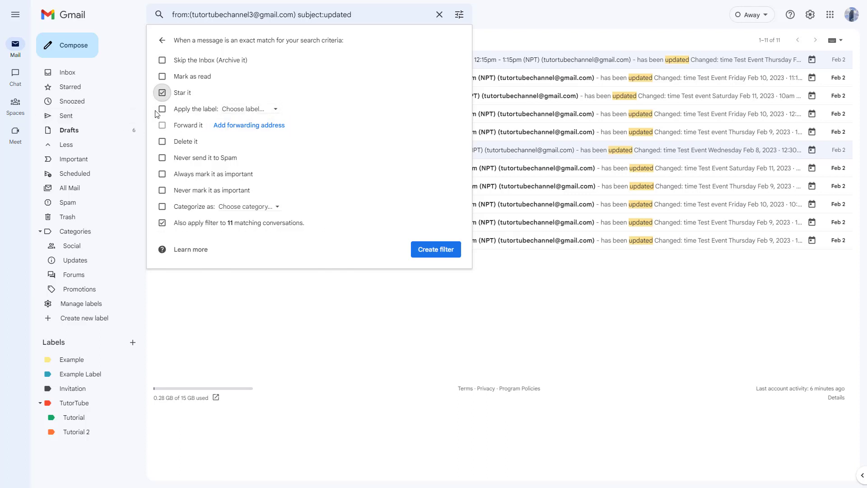
click(161, 110)
click(248, 109)
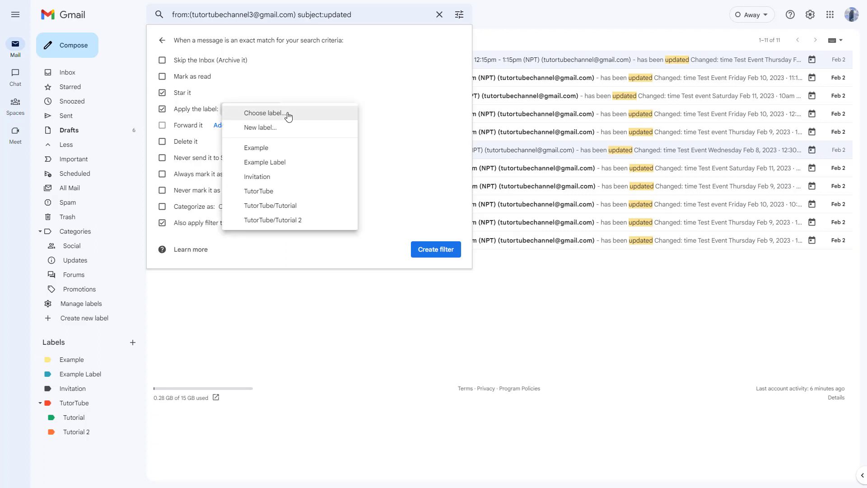
click(310, 183)
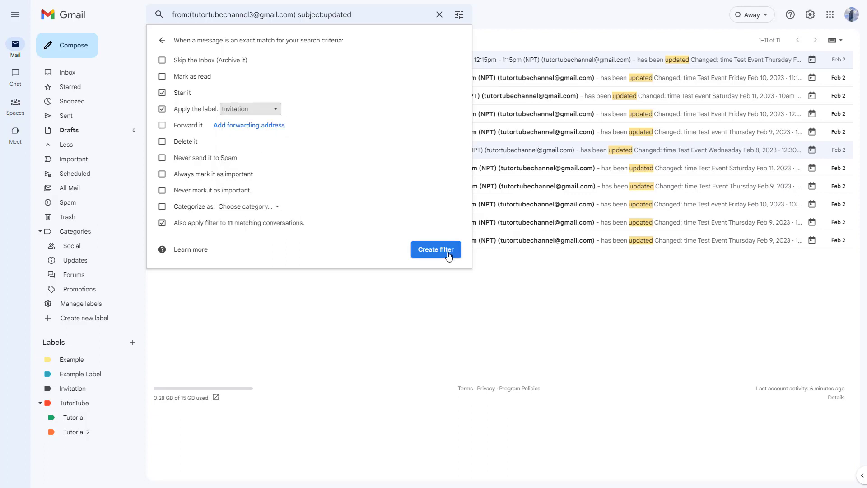
click(447, 253)
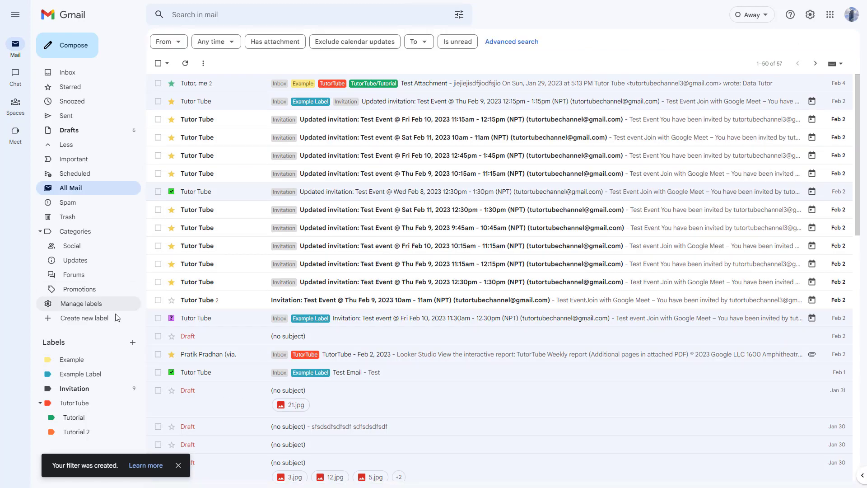
click(100, 388)
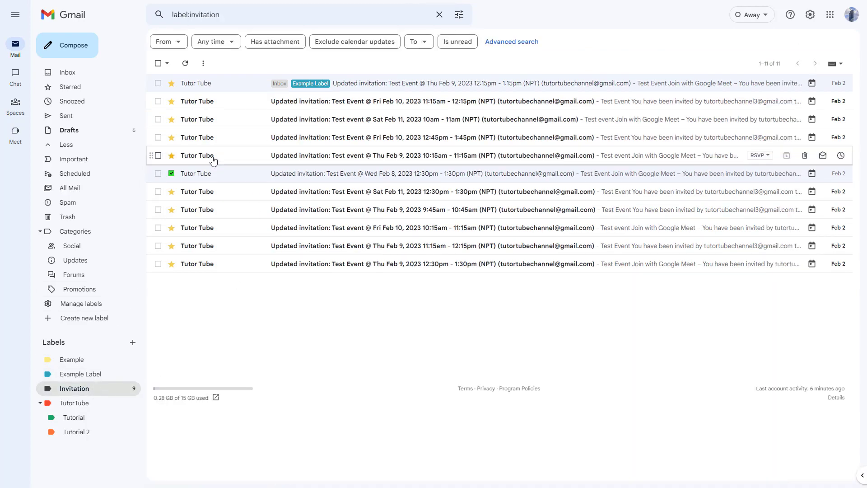